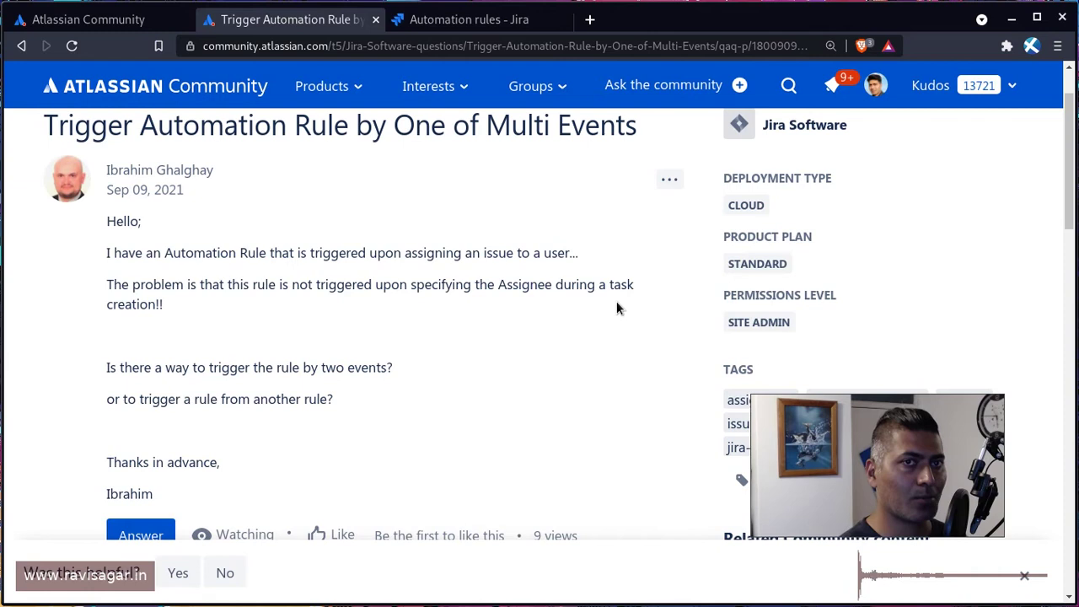
# - Discard the unsaved manual-trigger rule draft and return to the automation rules list
pyautogui.click(474, 17)
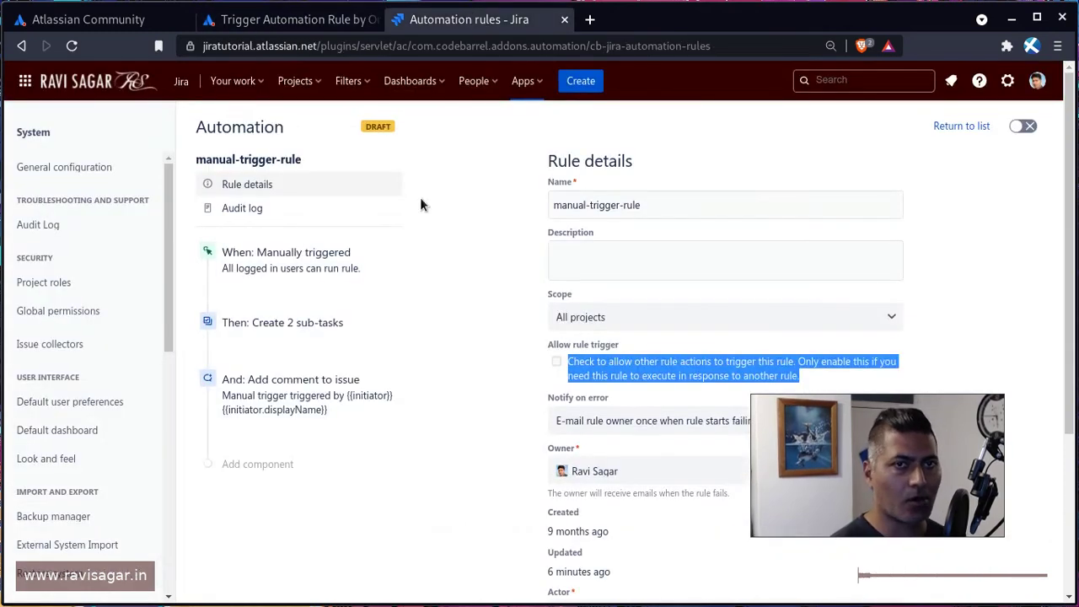
pyautogui.click(961, 126)
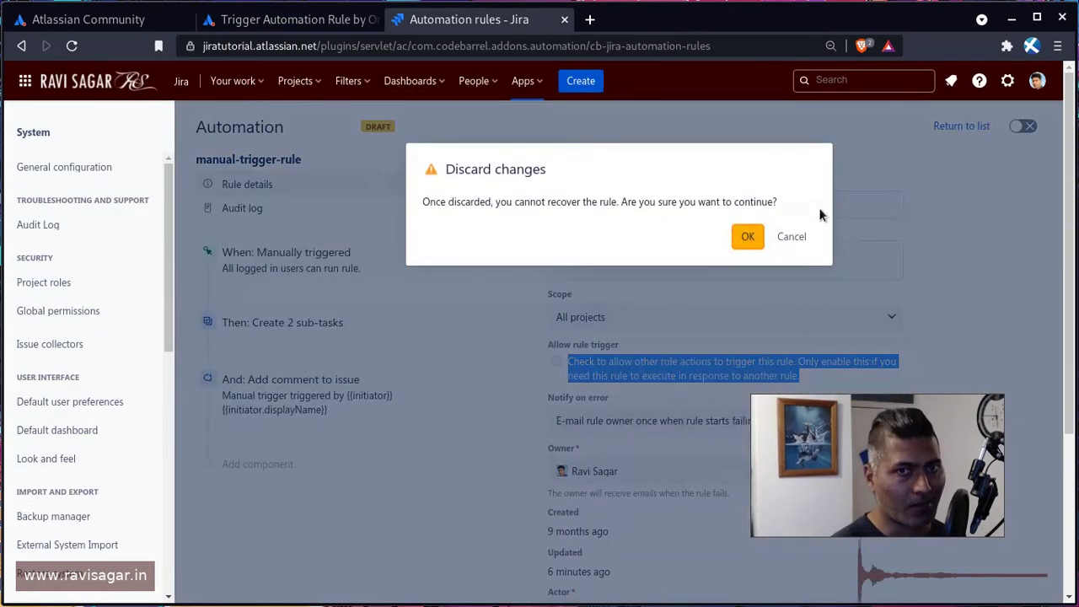
pyautogui.click(747, 236)
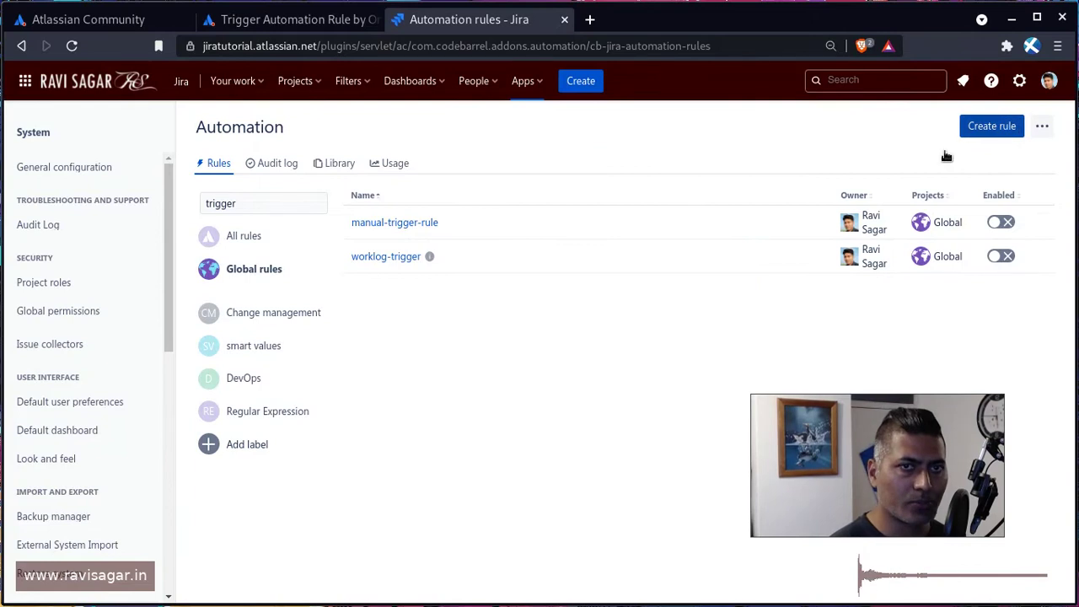
# - Start a new automation rule and clear the 'ass' trigger filter so every trigger is listed
pyautogui.click(982, 127)
pyautogui.write('ass')
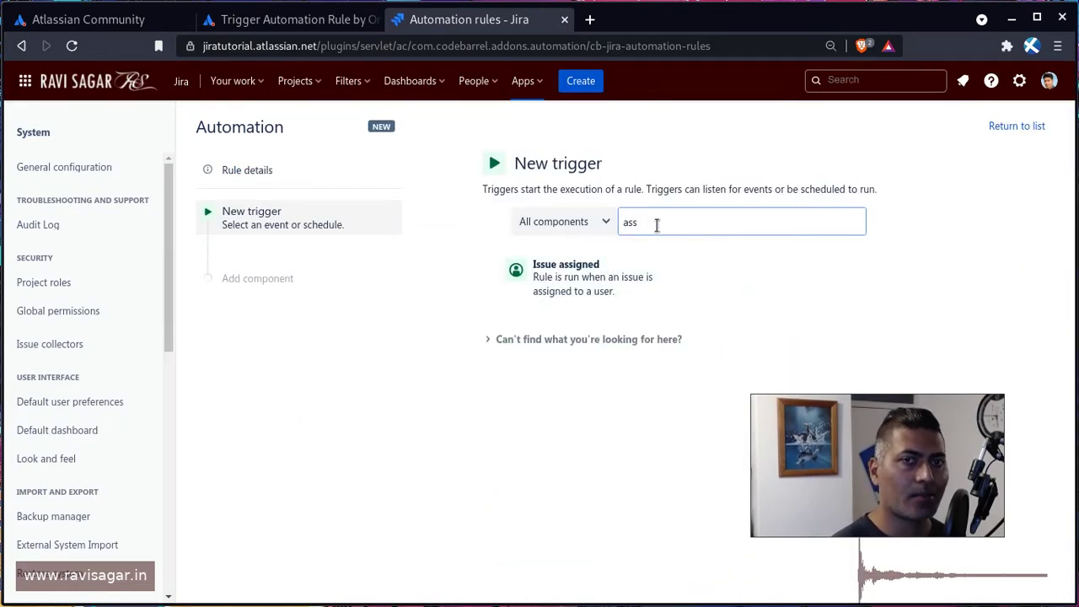
pyautogui.moveTo(655, 224); pyautogui.dragTo(526, 238)
pyautogui.press('BackSpace')
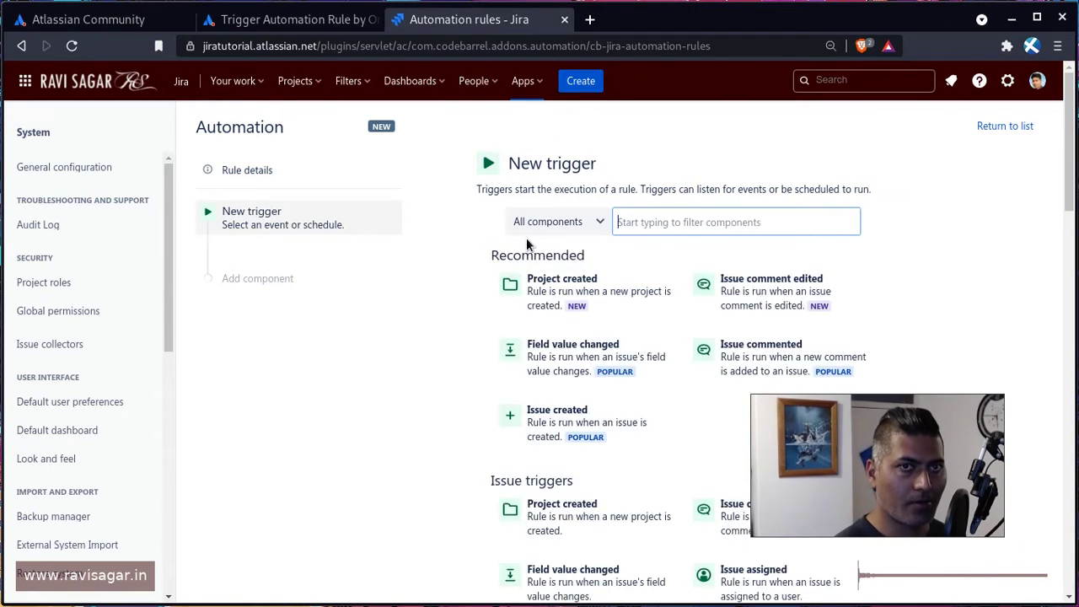
pyautogui.click(292, 27)
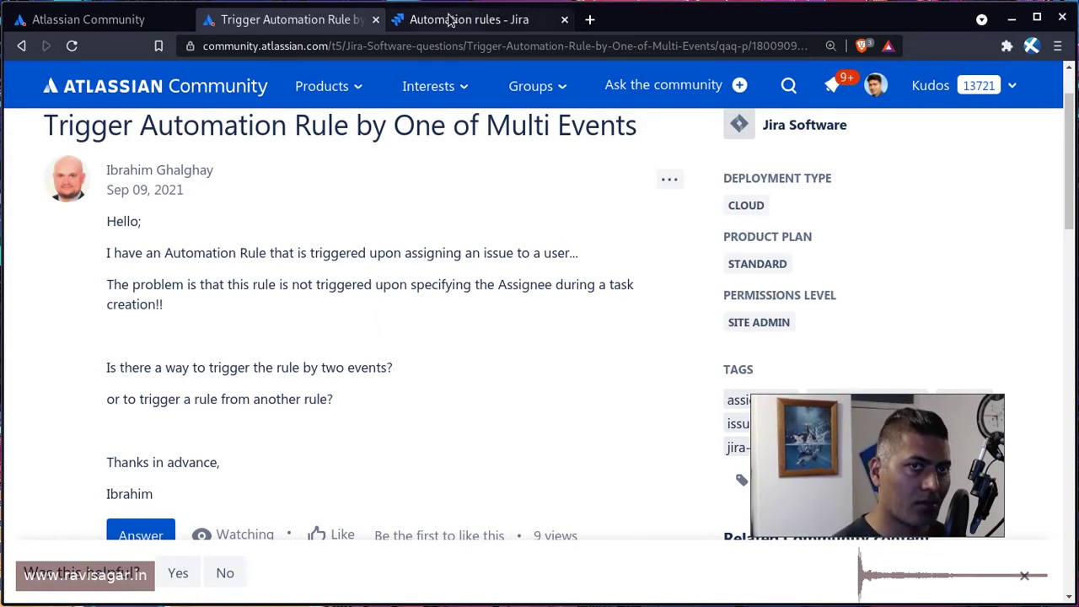
pyautogui.click(449, 18)
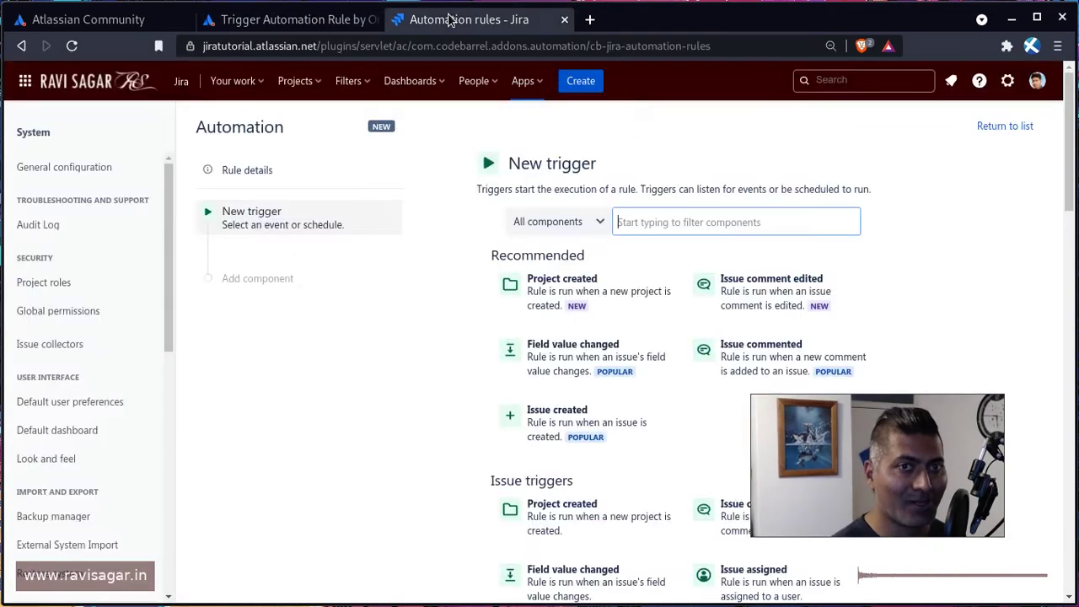
pyautogui.click(582, 81)
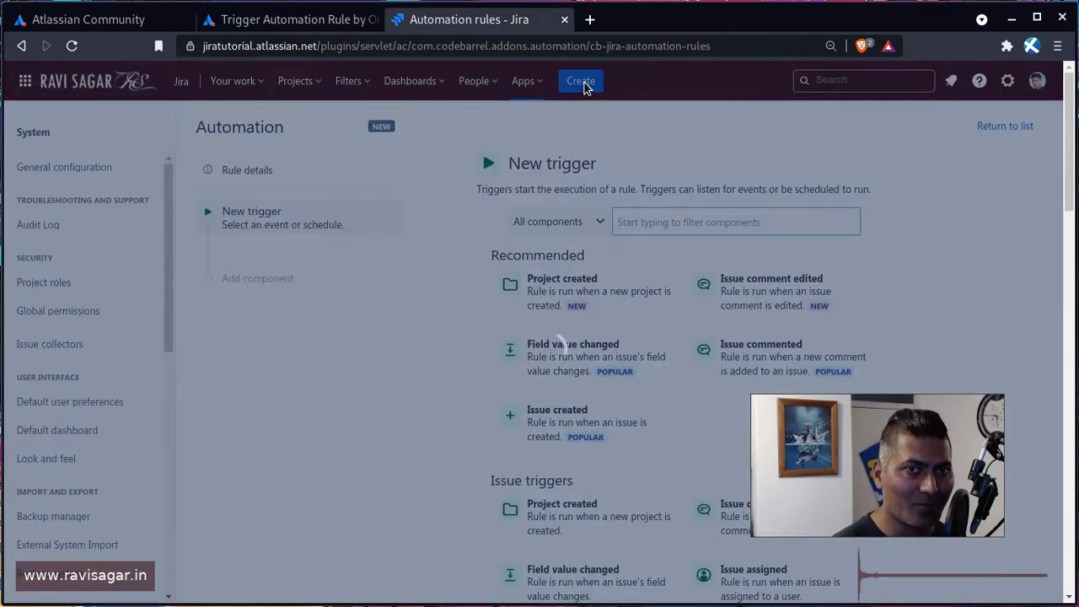
pyautogui.scroll(-5, 449, 245)
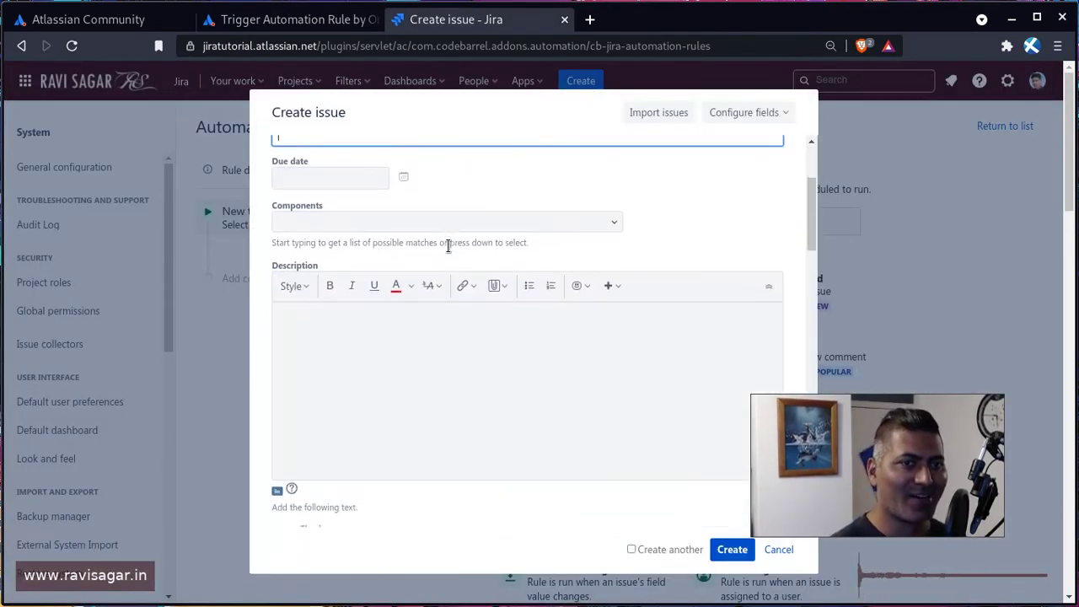
pyautogui.scroll(-2, 388, 247)
pyautogui.scroll(-3, 357, 354)
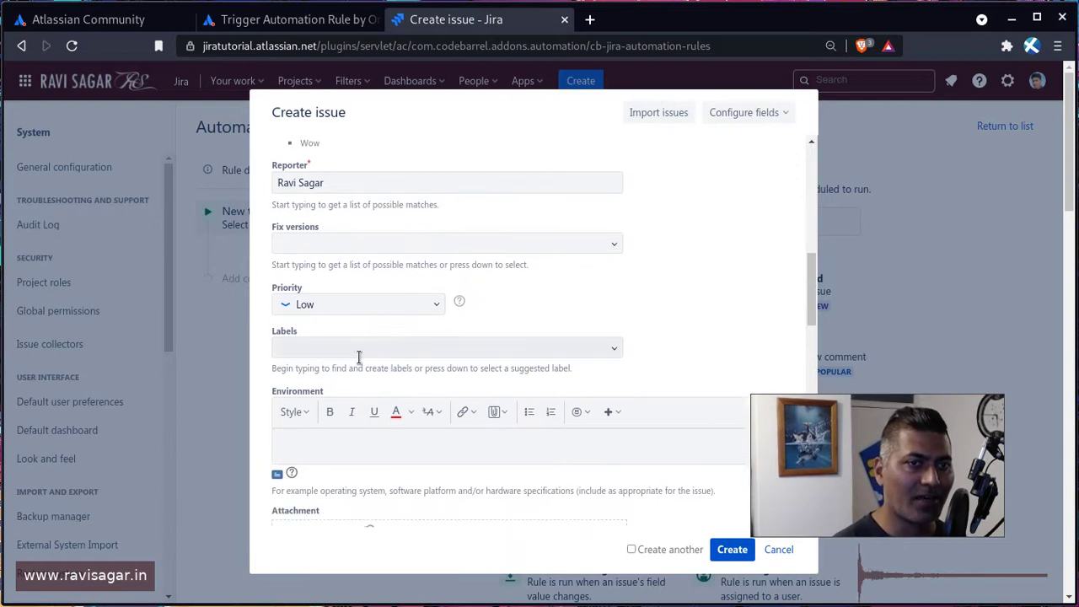
pyautogui.scroll(-3, 359, 363)
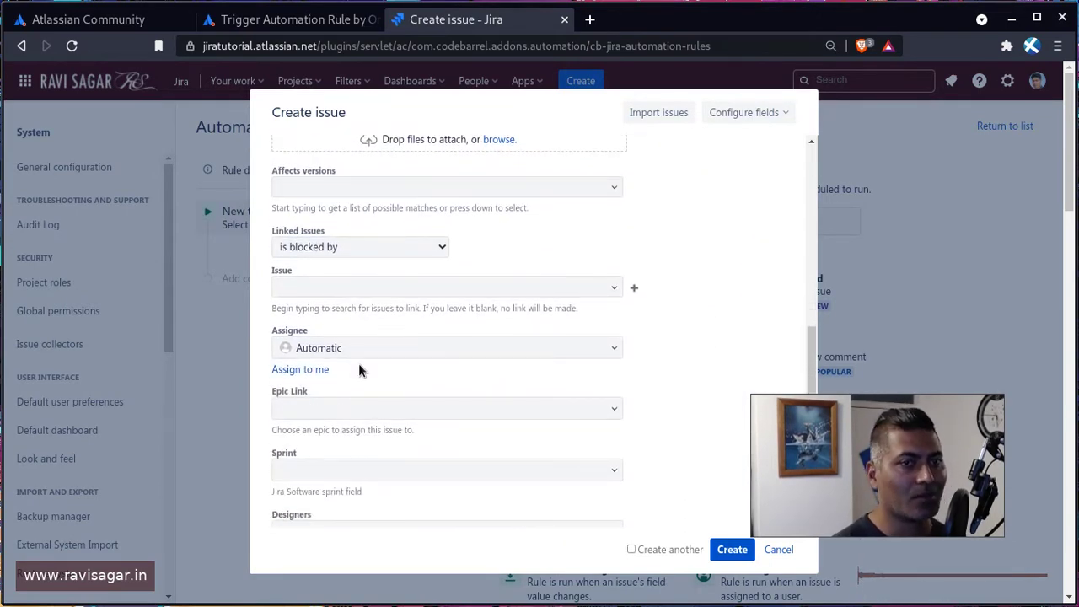
pyautogui.click(353, 354)
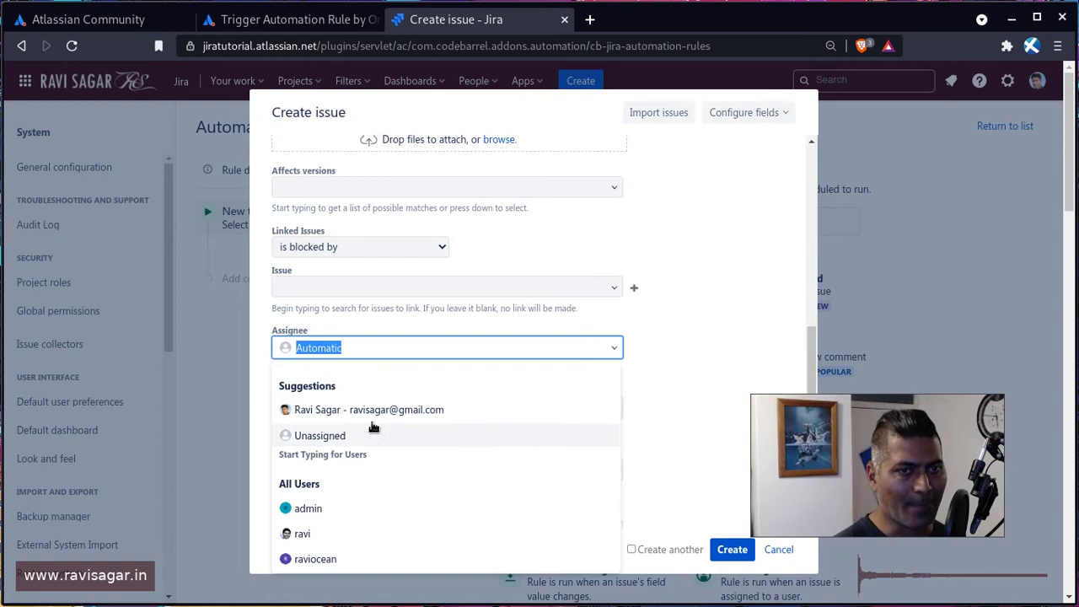
pyautogui.click(738, 456)
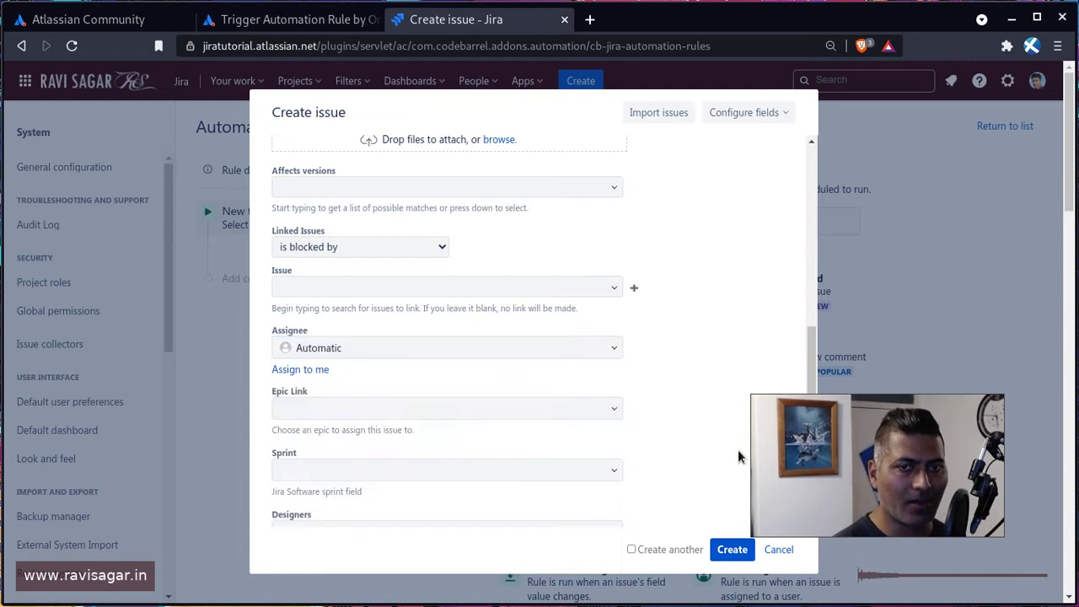
pyautogui.click(780, 551)
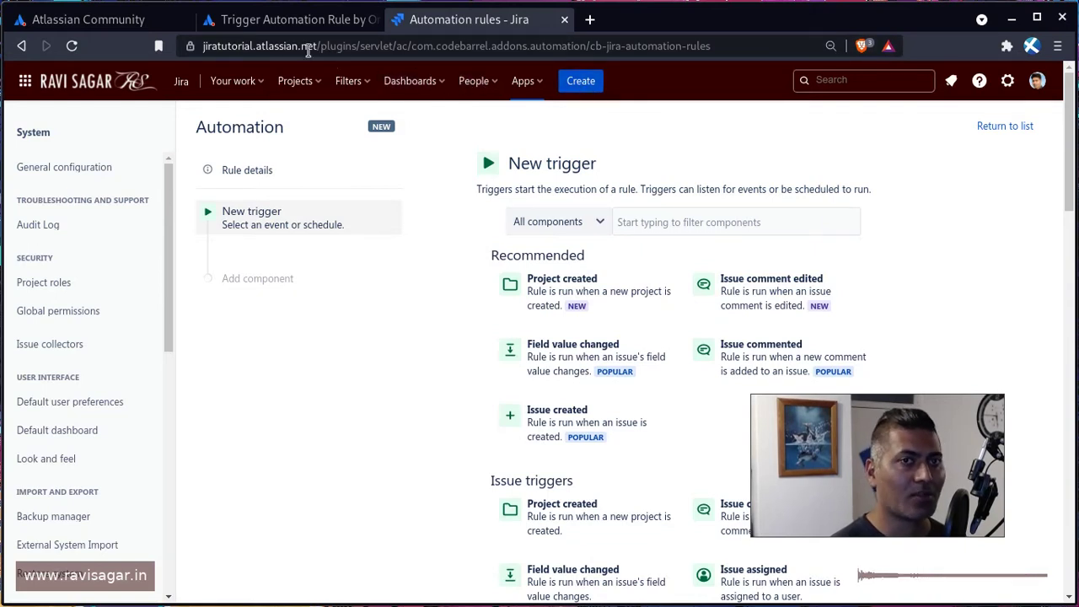
# - Filter the triggers for 'issue cre', pick Issue created, and save it as the trigger
pyautogui.click(308, 23)
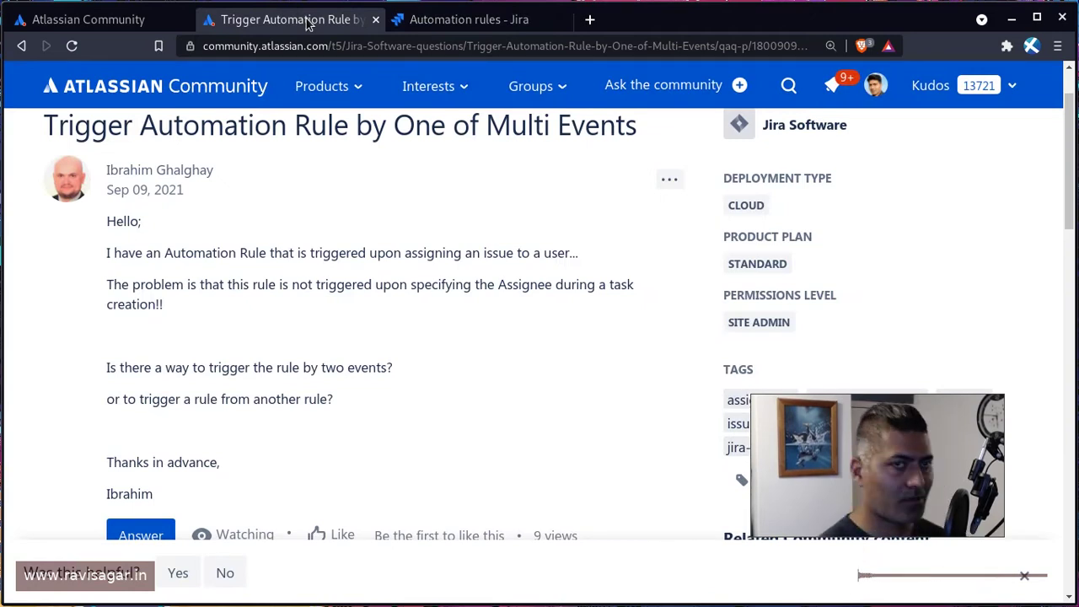
pyautogui.click(462, 19)
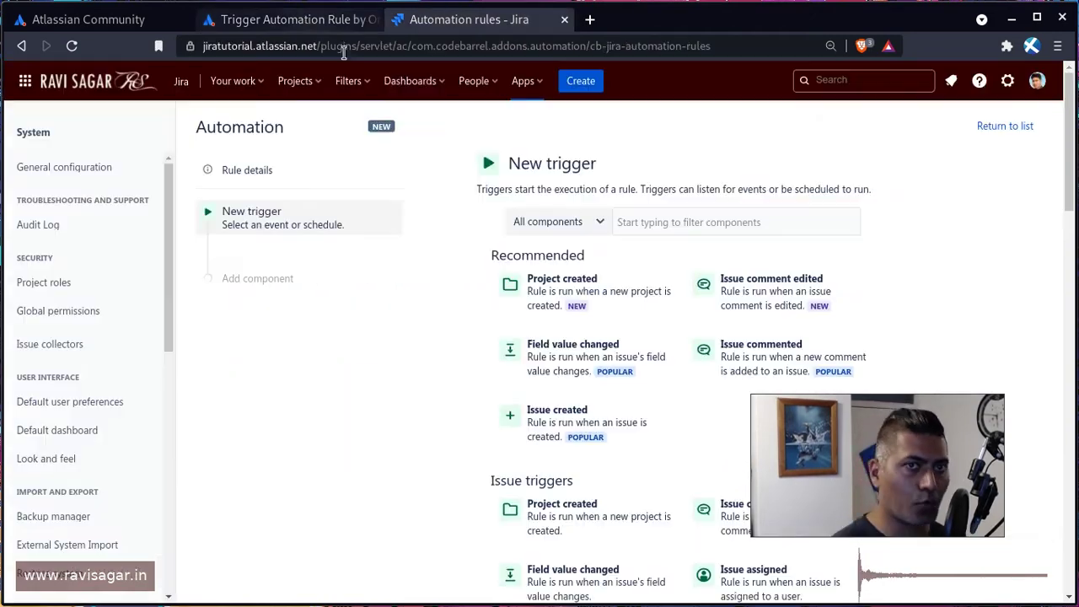
pyautogui.click(683, 221)
pyautogui.write('ass')
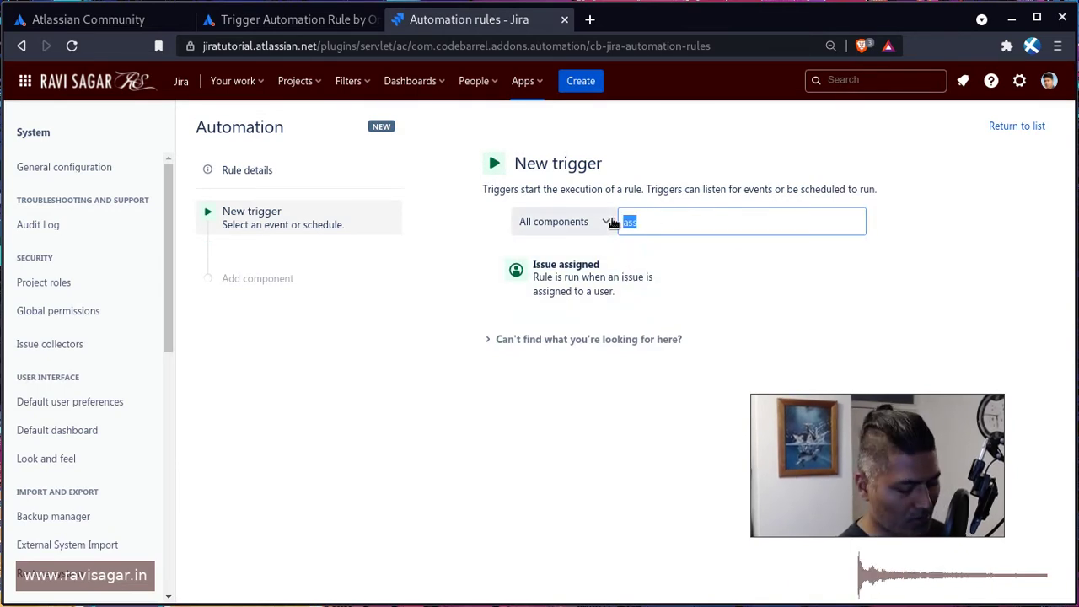
pyautogui.write('issue cre')
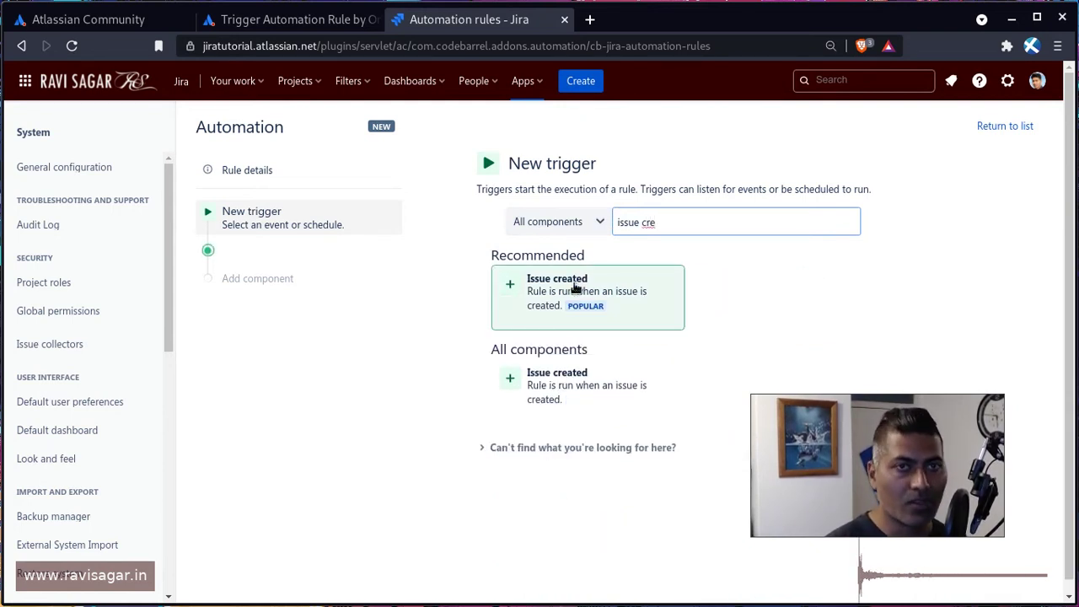
pyautogui.hotkey('ctrl', 'shift', 'Tab')
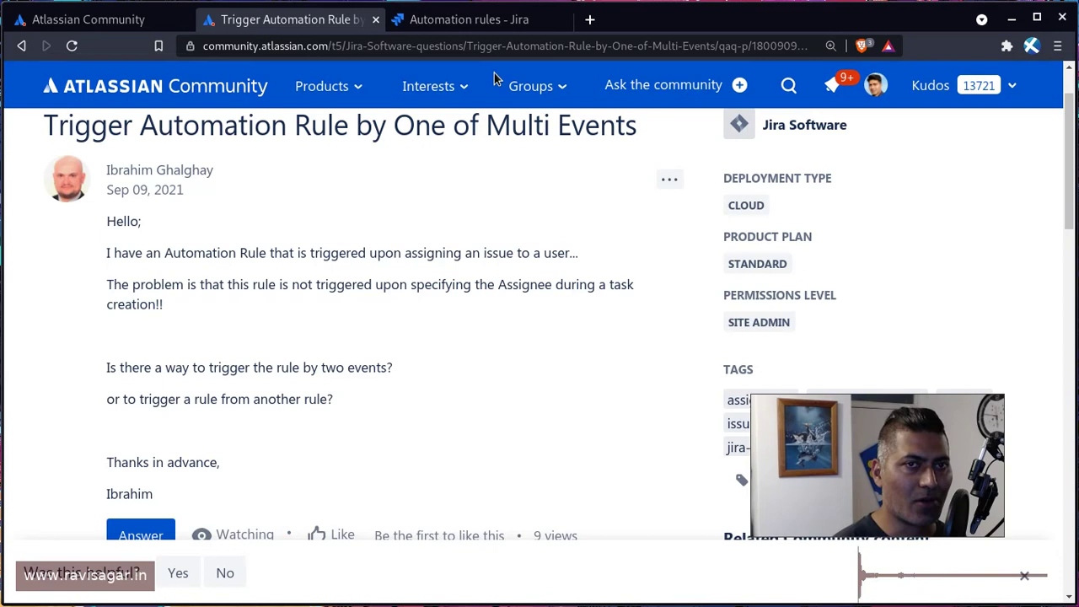
pyautogui.click(475, 24)
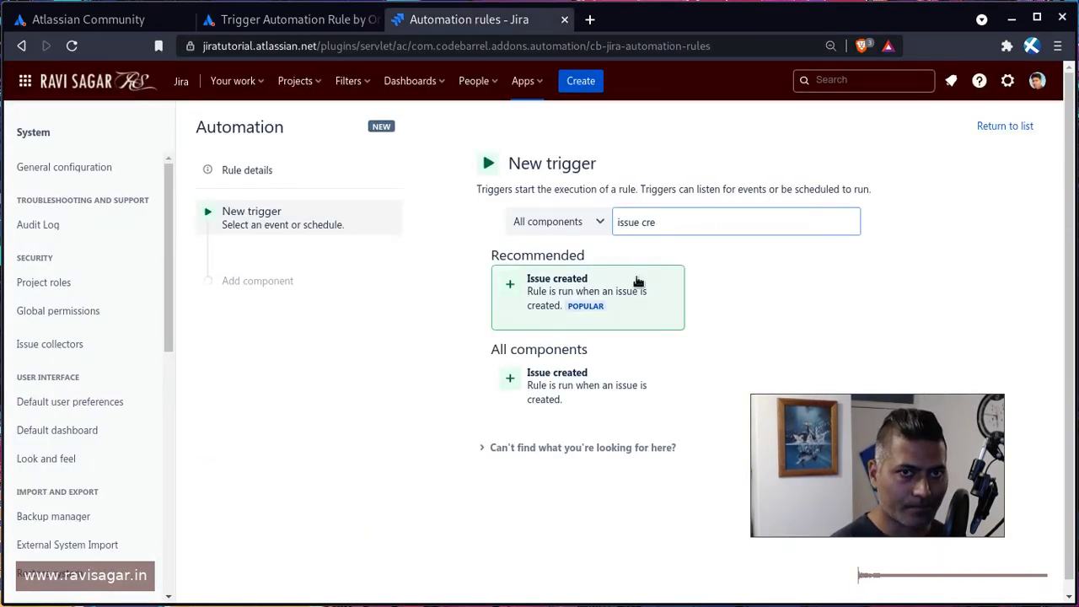
pyautogui.click(506, 282)
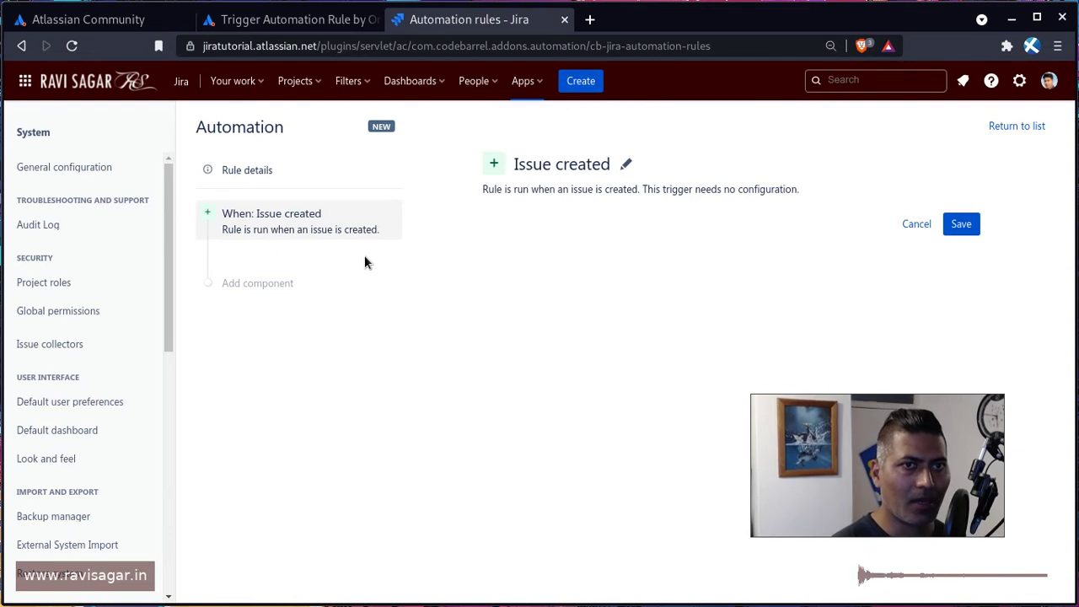
pyautogui.click(961, 225)
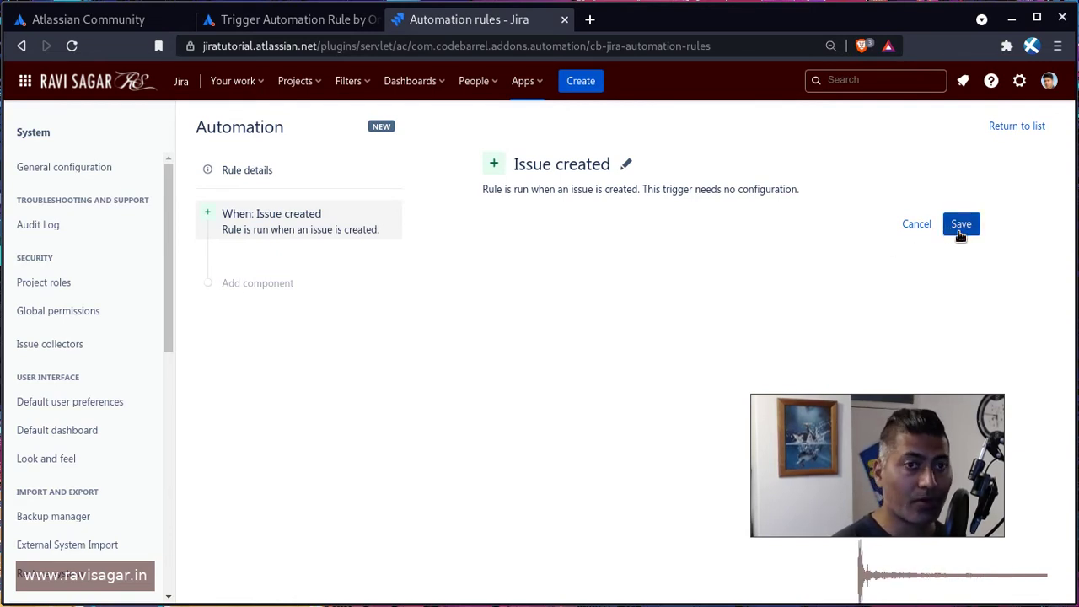
# - Start an issue fields condition, then discard the unsaved Status condition
pyautogui.click(553, 309)
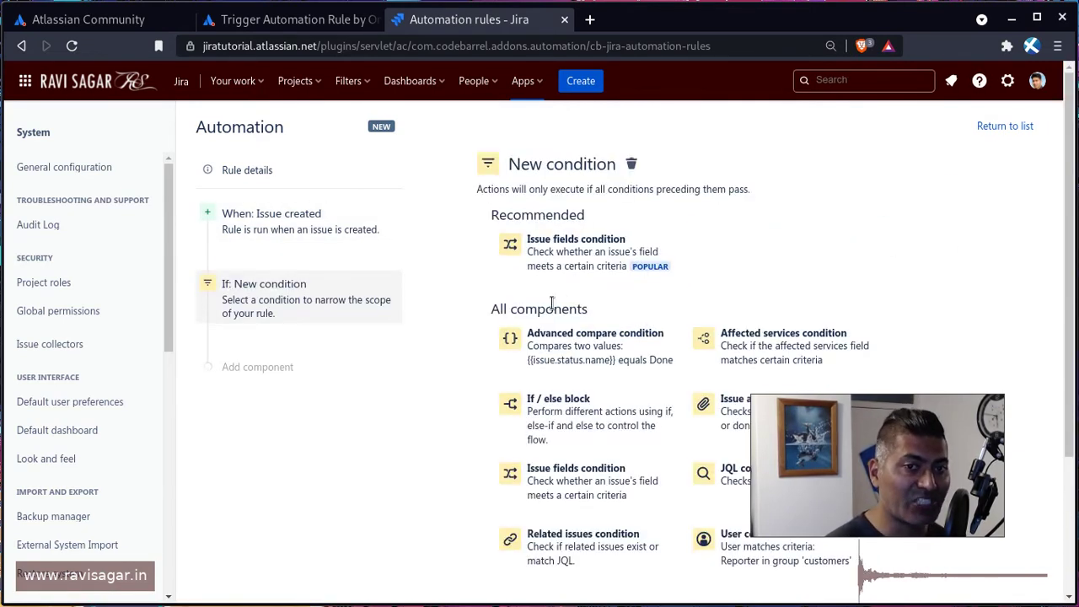
pyautogui.click(594, 259)
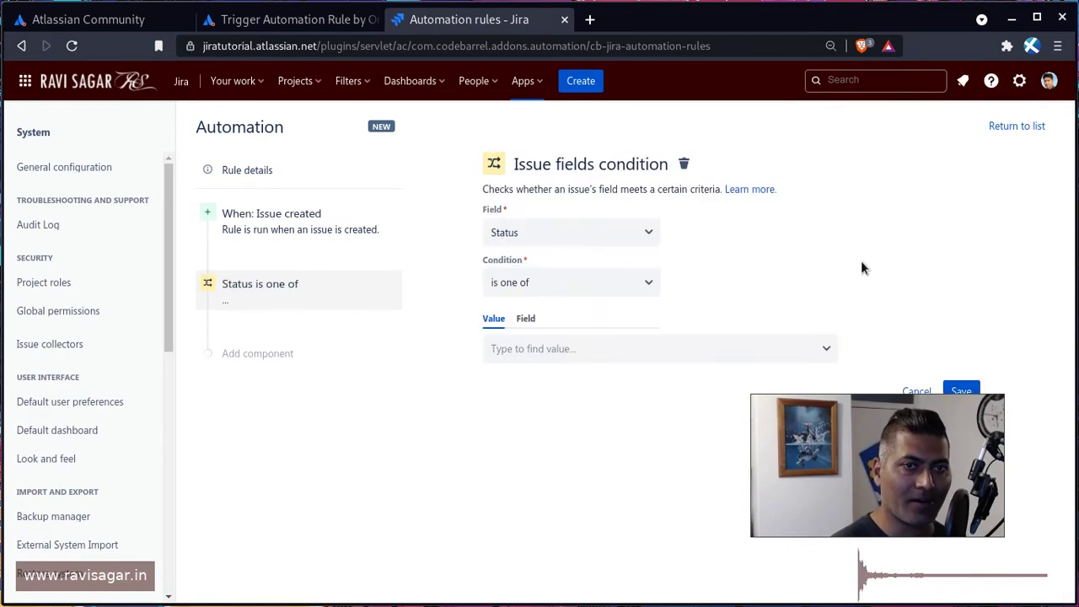
pyautogui.click(926, 390)
# - Add a new Issue fields condition after the trigger that checks the Assignee field
pyautogui.click(273, 283)
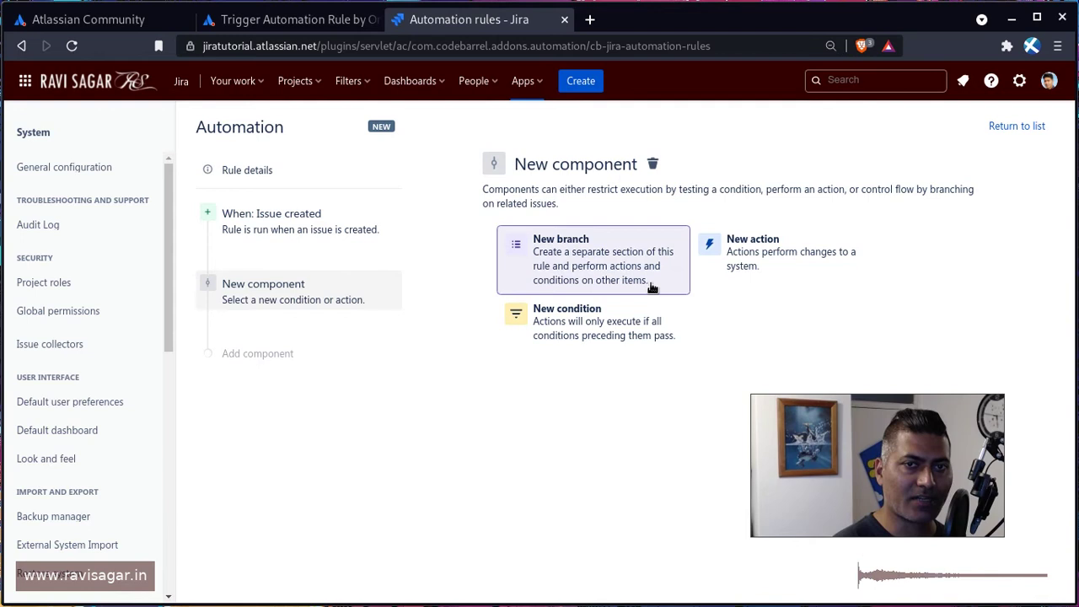
pyautogui.click(596, 329)
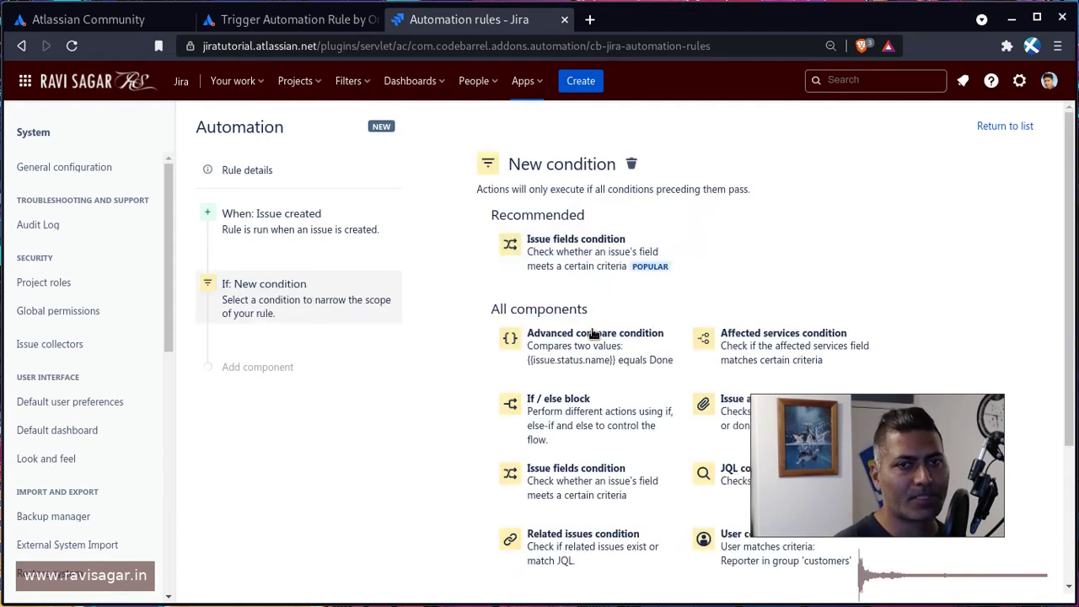
pyautogui.click(576, 271)
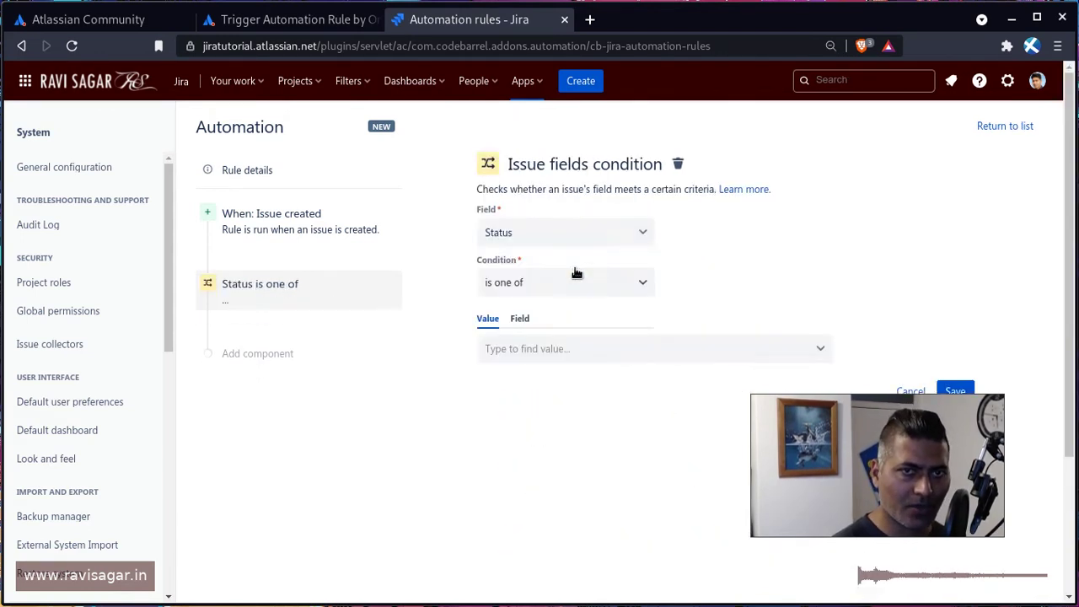
pyautogui.click(573, 235)
pyautogui.write('ass')
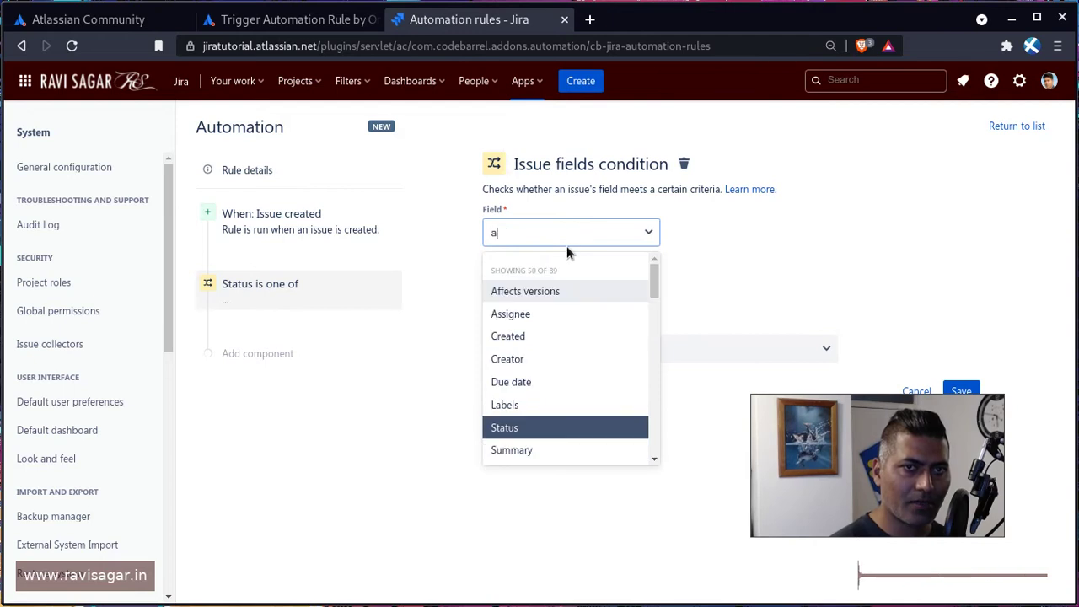
pyautogui.click(565, 270)
# - Keep the 'is one of' comparison and close the user list without choosing anyone
pyautogui.click(563, 283)
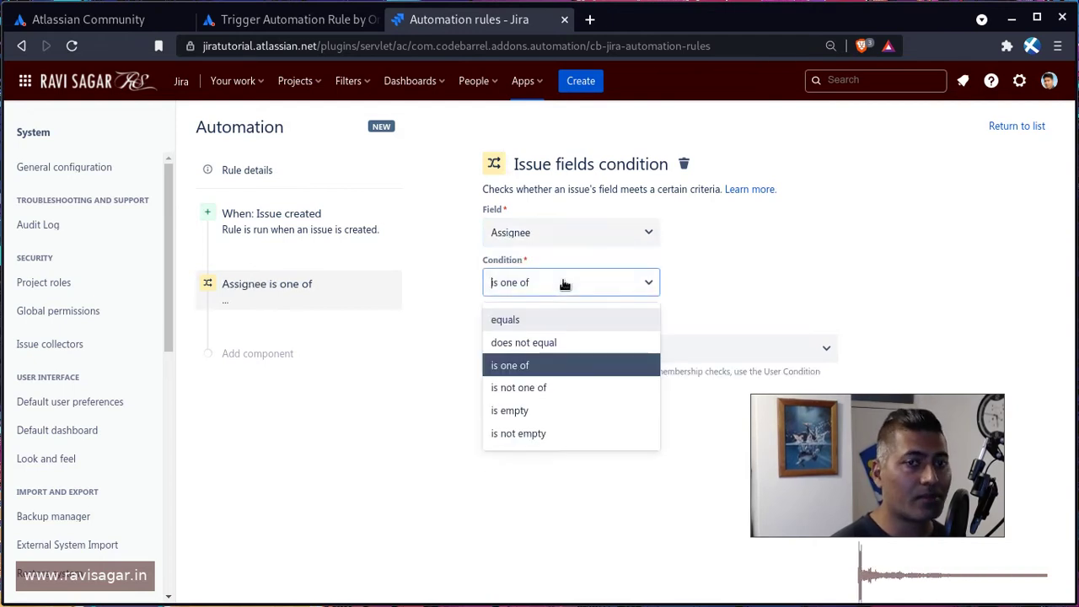
pyautogui.click(688, 291)
pyautogui.click(686, 348)
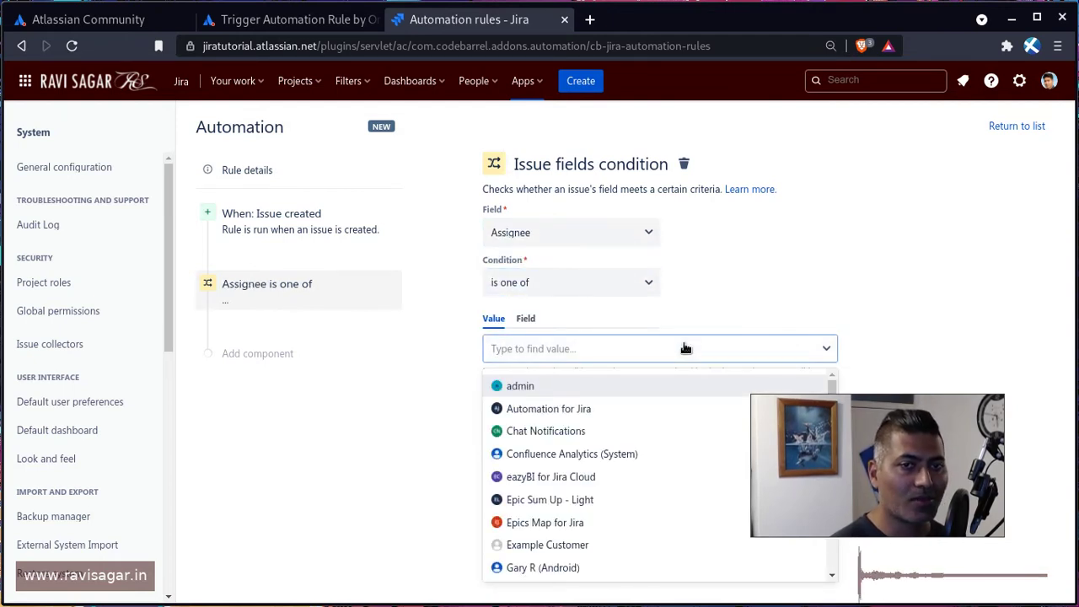
pyautogui.click(718, 285)
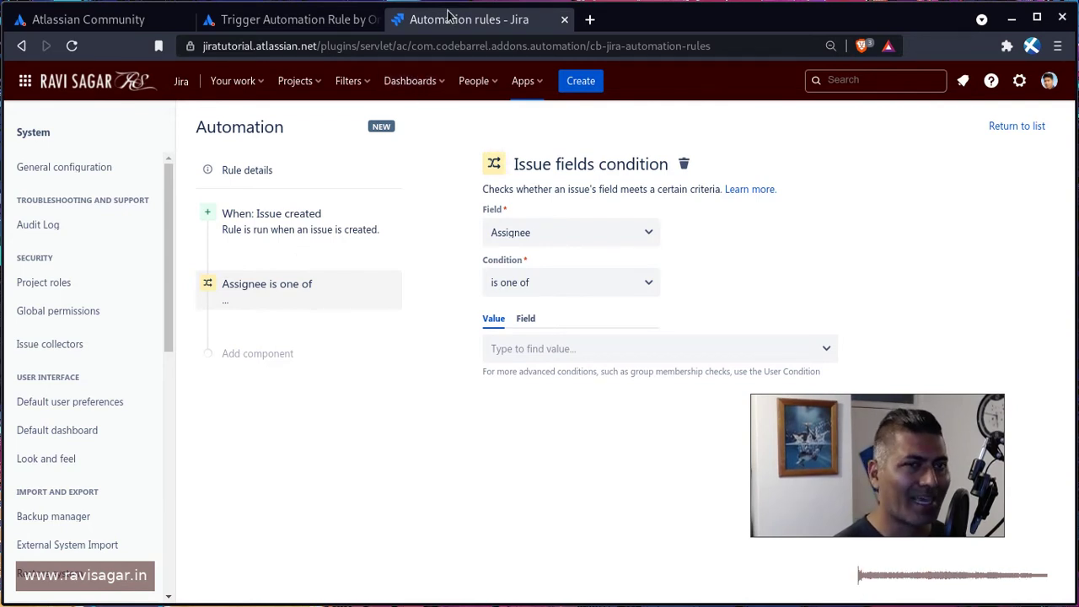
pyautogui.click(276, 21)
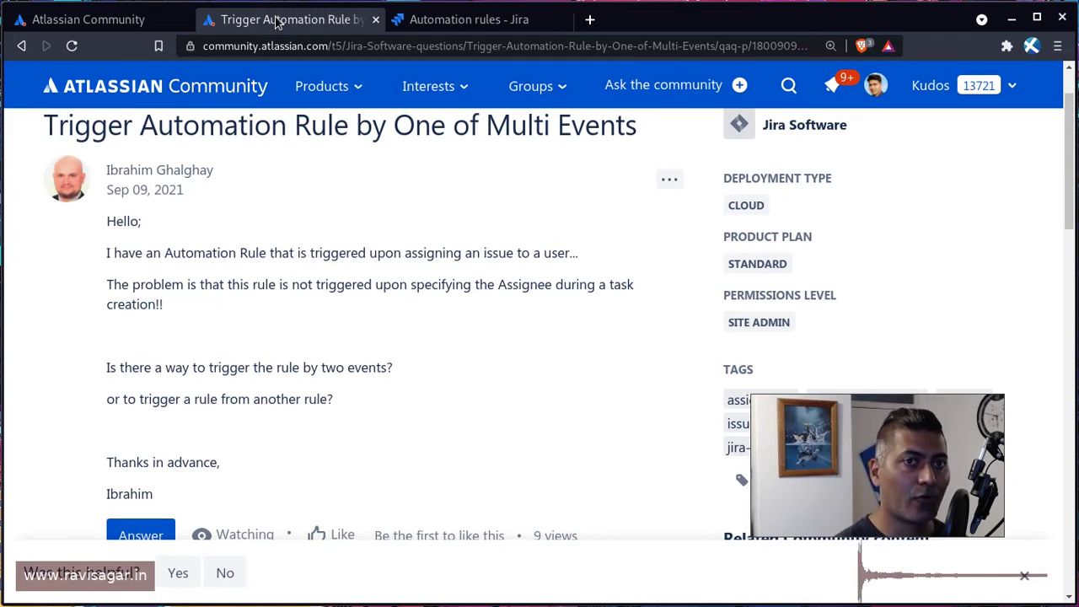
# - Change the Assignee condition's comparison to 'is not empty'
pyautogui.click(484, 18)
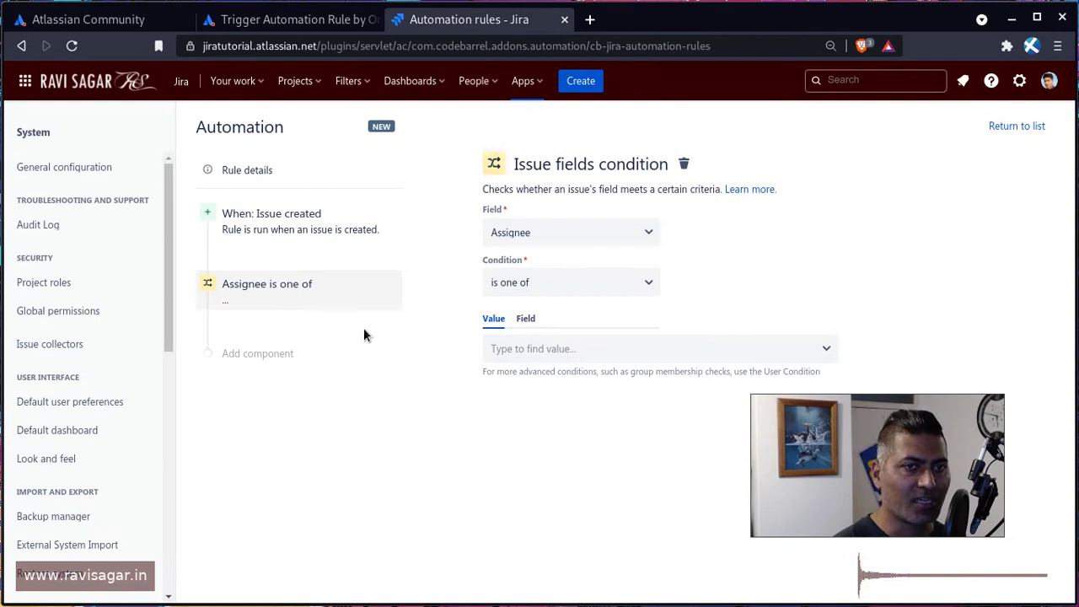
pyautogui.click(572, 283)
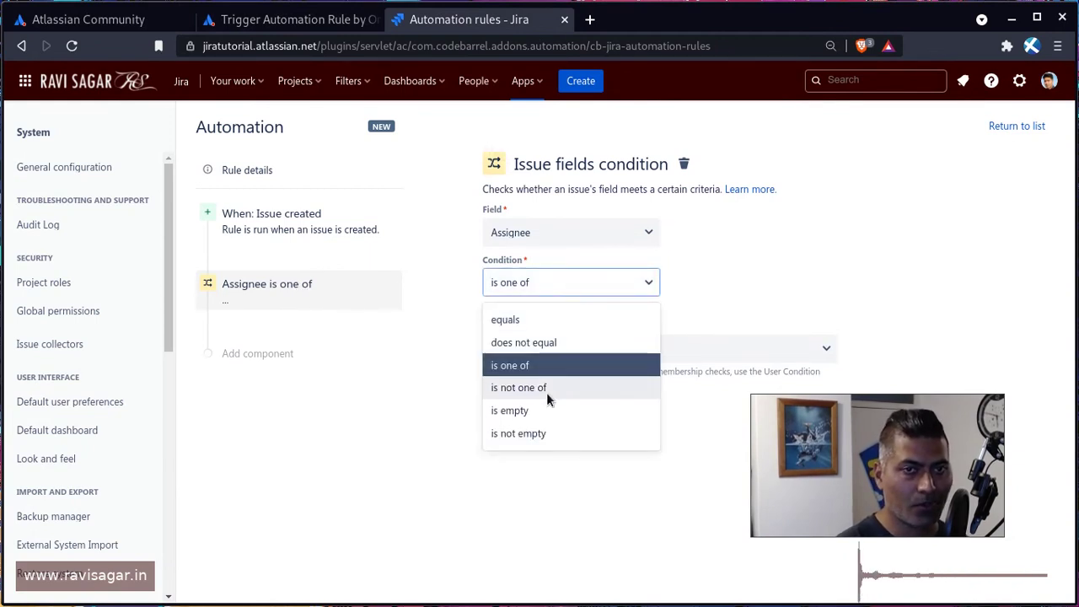
pyautogui.click(527, 435)
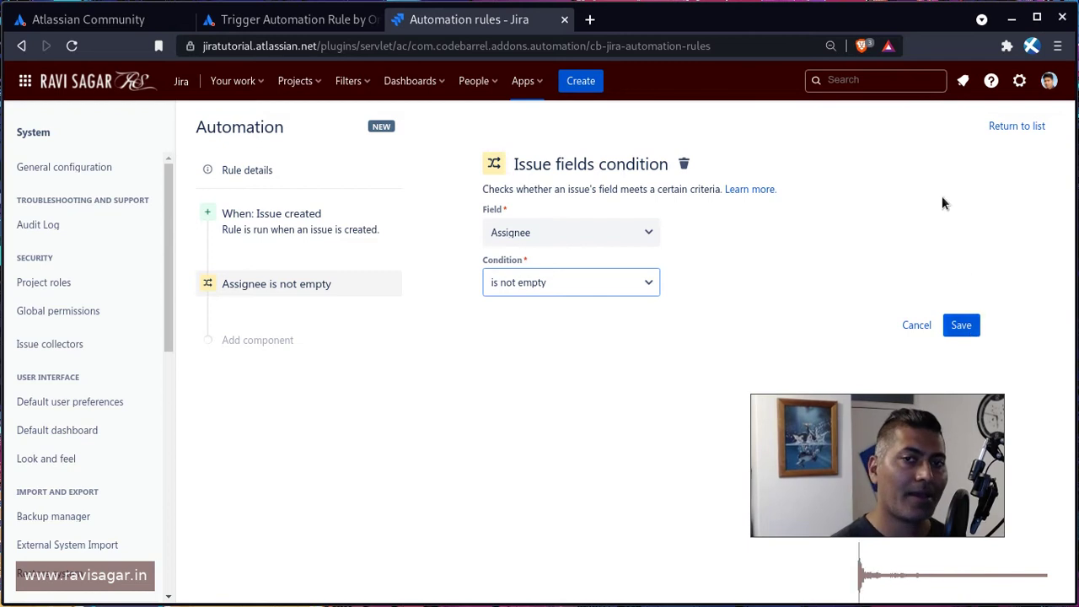
pyautogui.click(291, 19)
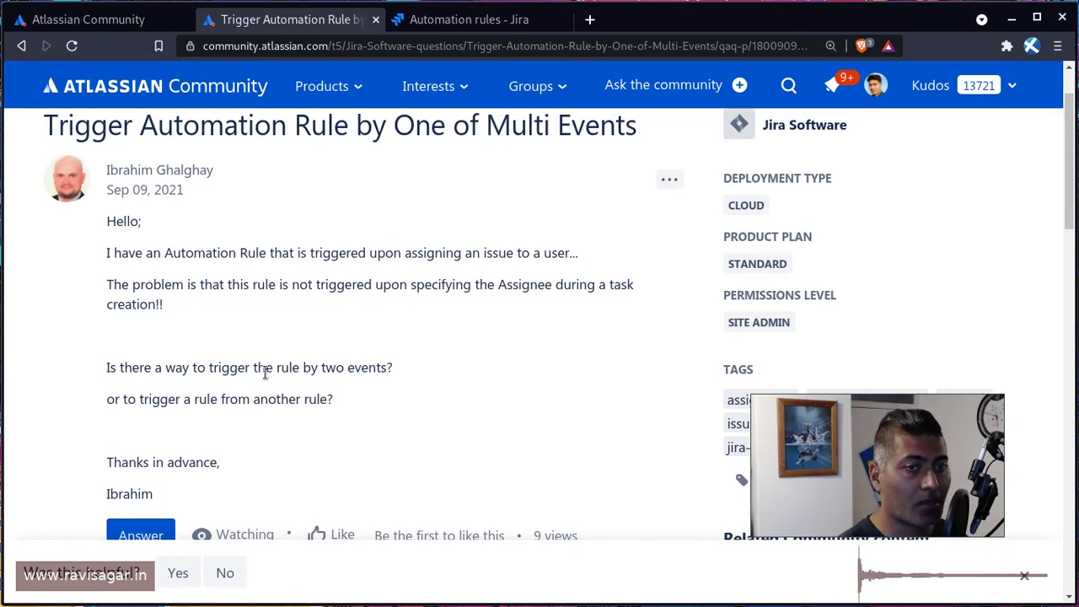
pyautogui.click(449, 28)
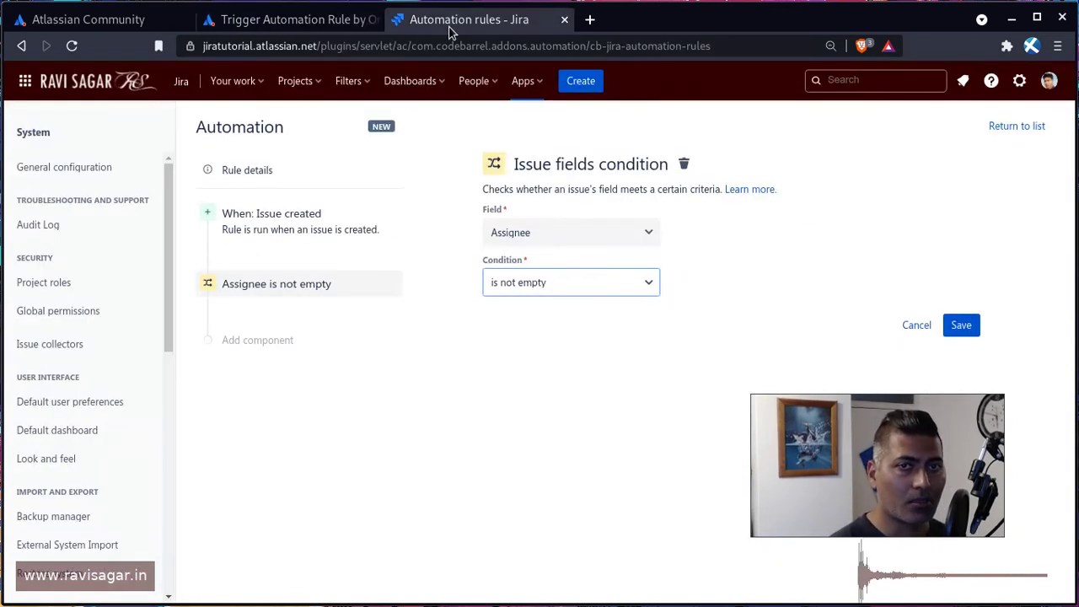
pyautogui.click(265, 213)
# - Open Rule details and scroll down to the Allow rule trigger option
pyautogui.click(273, 172)
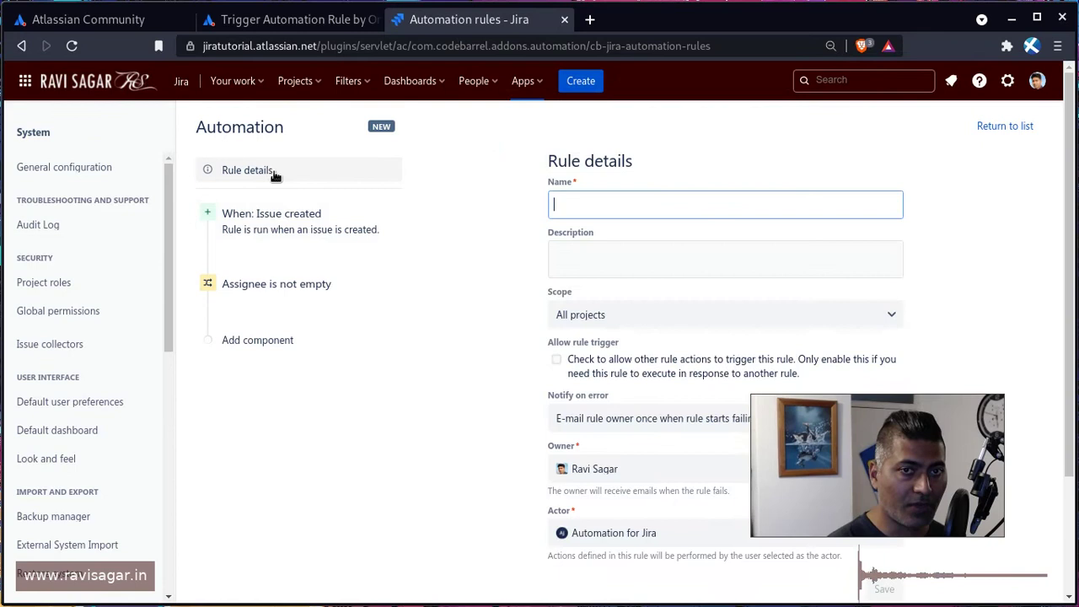
pyautogui.scroll(-1, 571, 286)
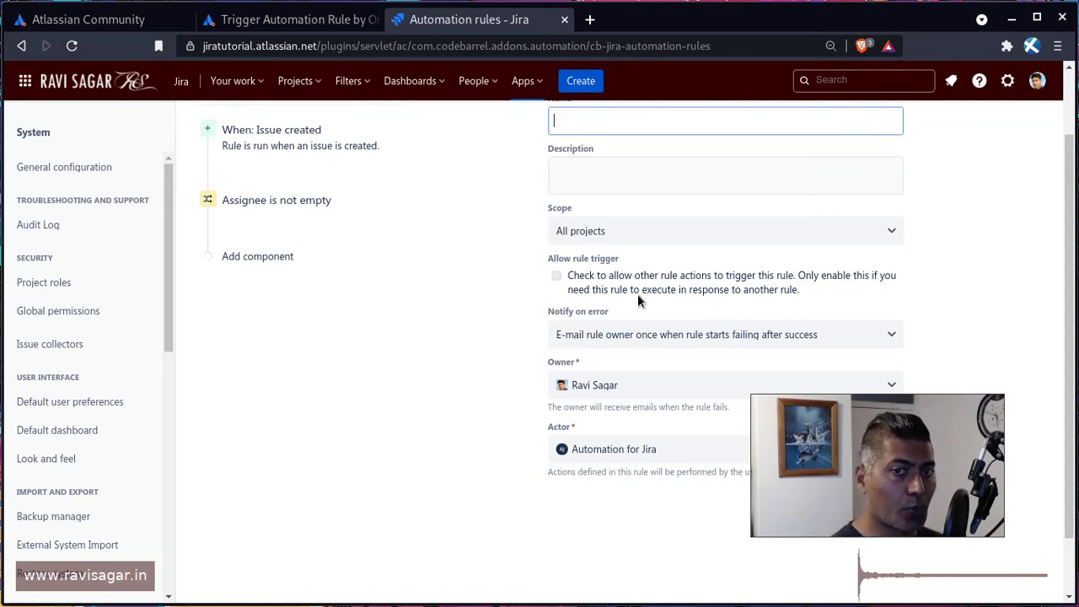
# - Tick the Allow rule trigger checkbox so other rules' actions can fire this rule
pyautogui.tripleClick(685, 285)
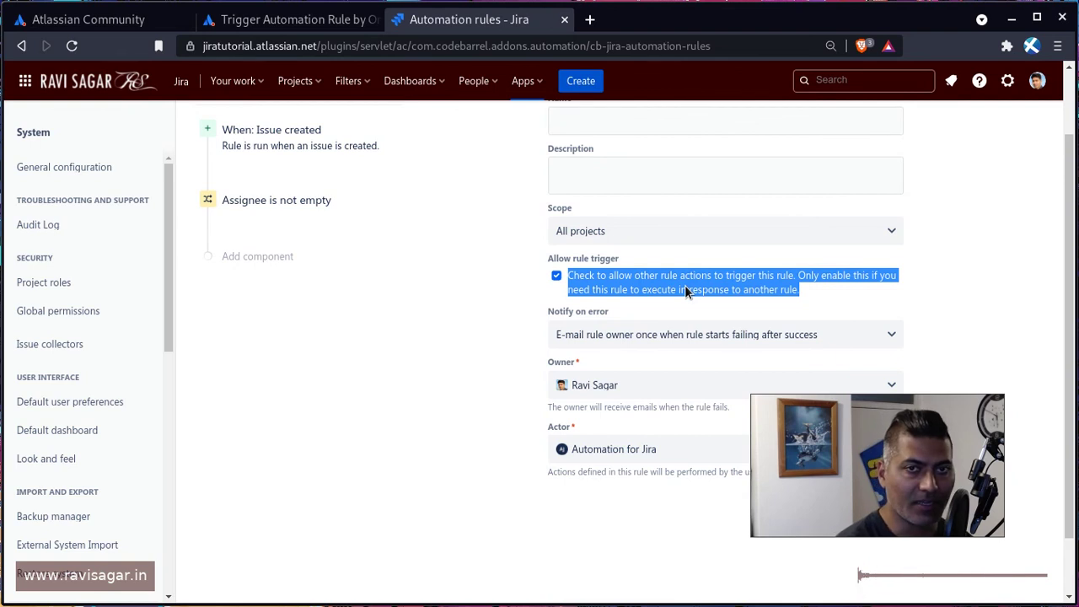
# - Switch to the 'Trigger Automation Rule by One of Multi Events' community question
pyautogui.click(319, 28)
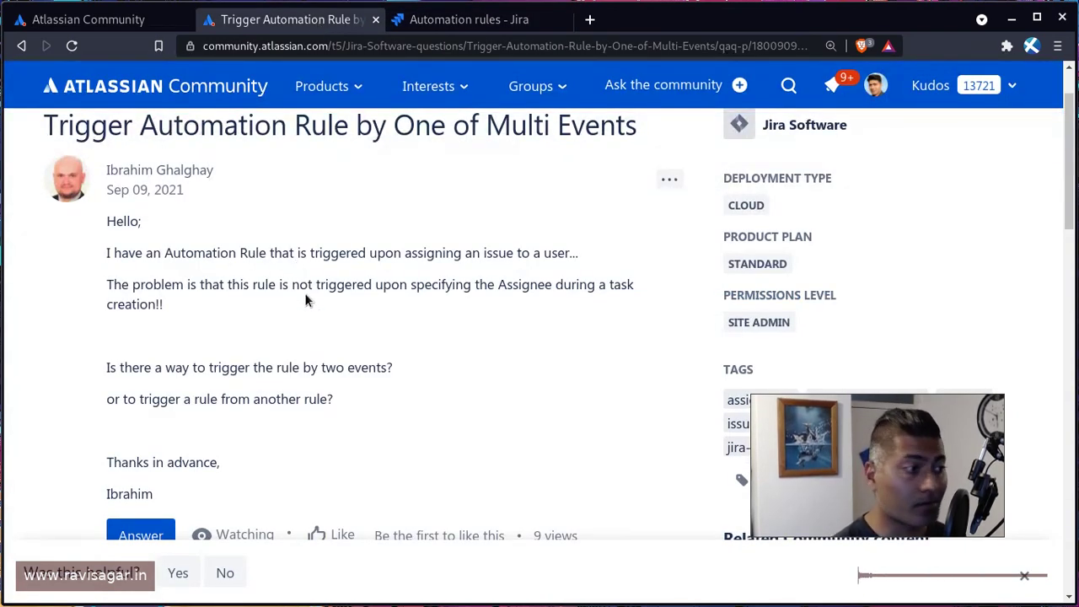